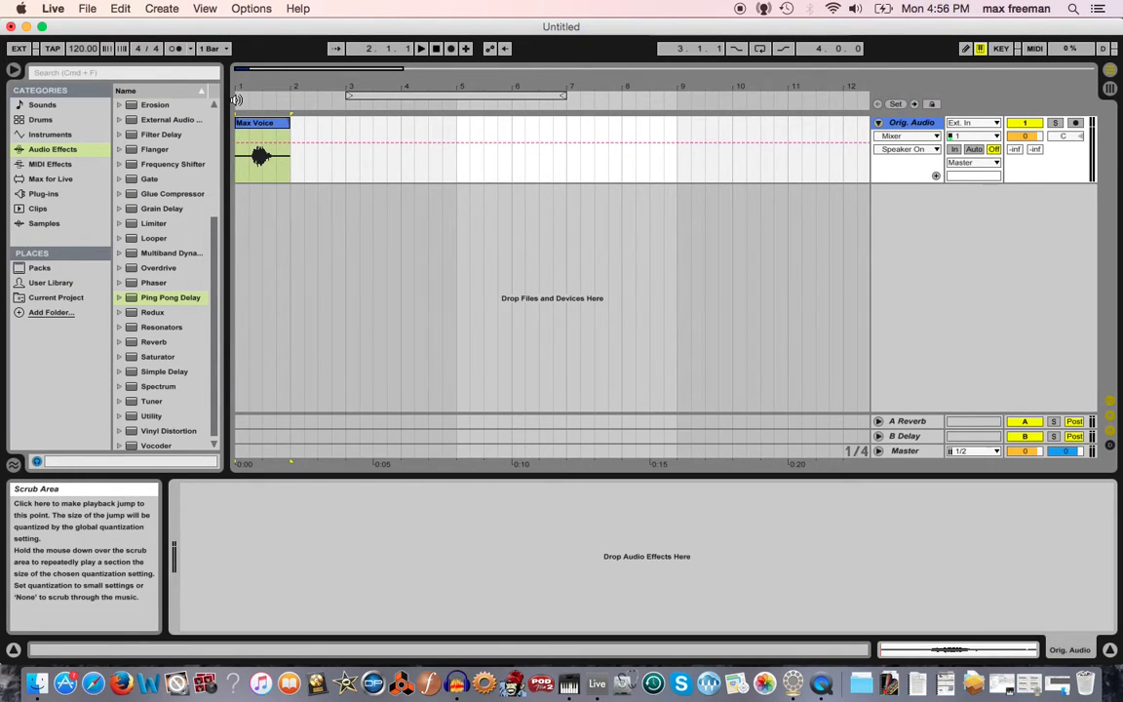
Play the Max Voice clip from the start, then open it and reverse its sample.
click(236, 98)
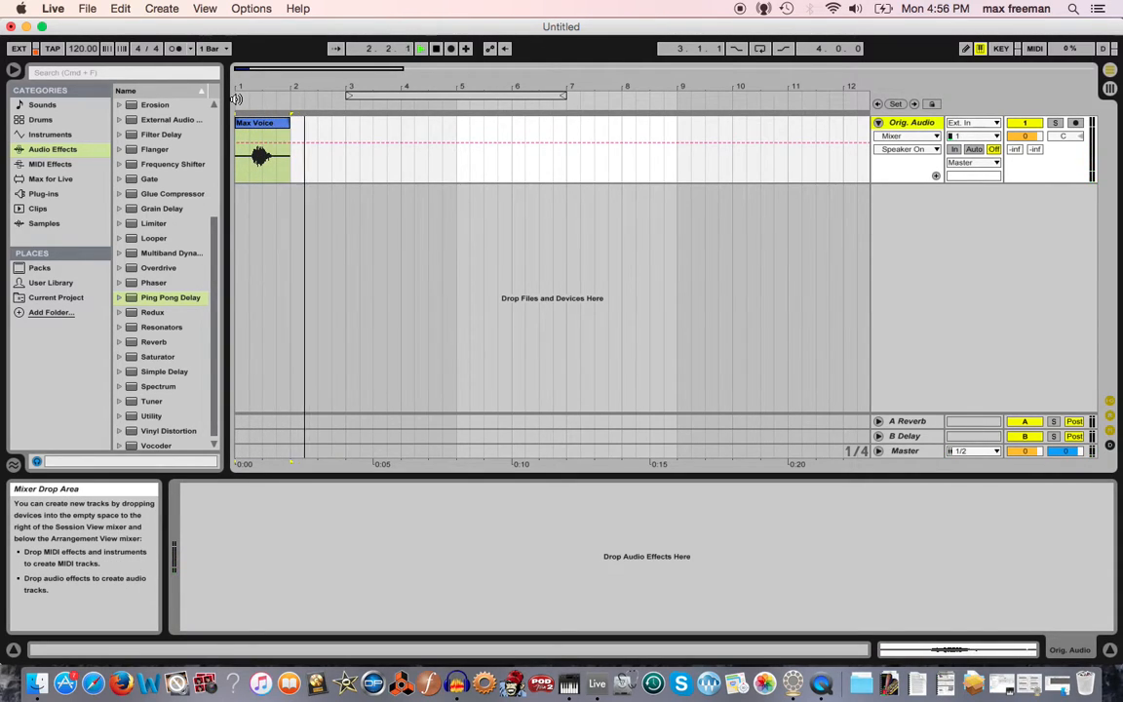
key(space)
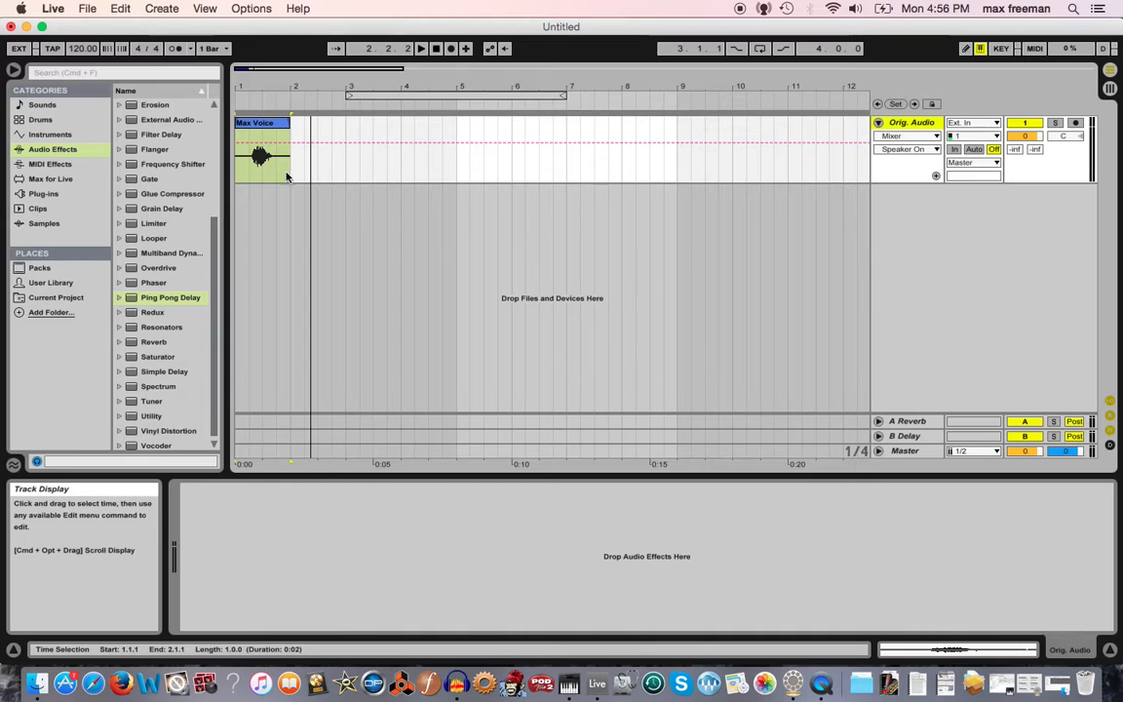
click(260, 126)
double_click(260, 125)
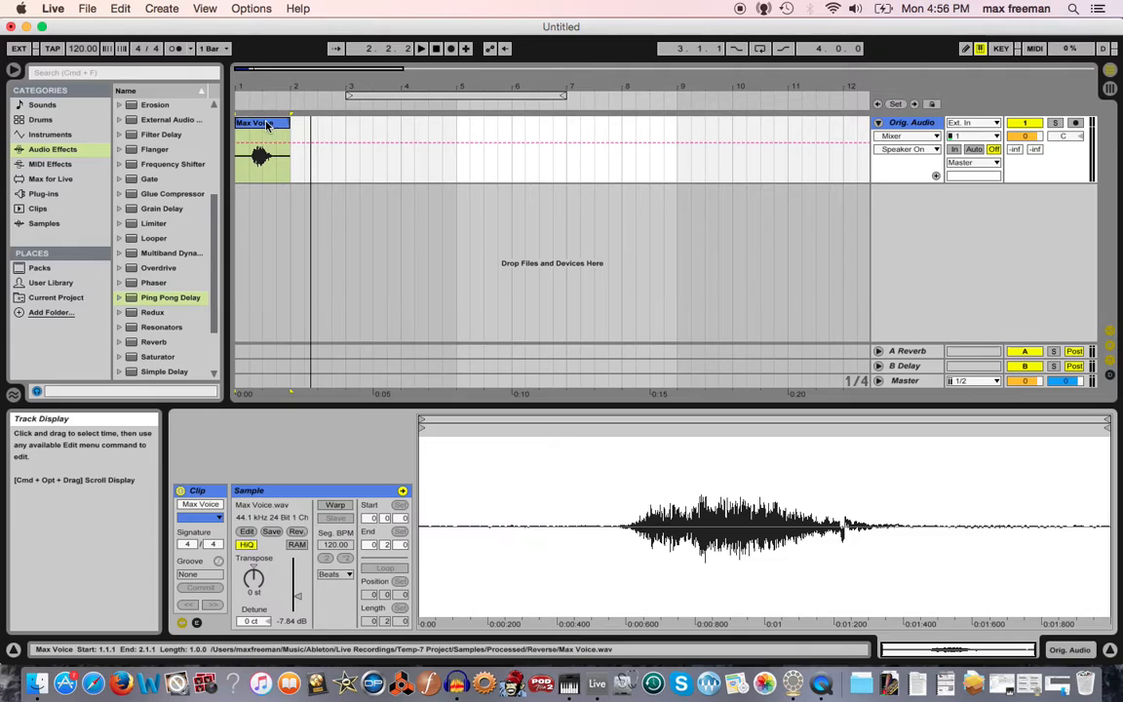
click(297, 533)
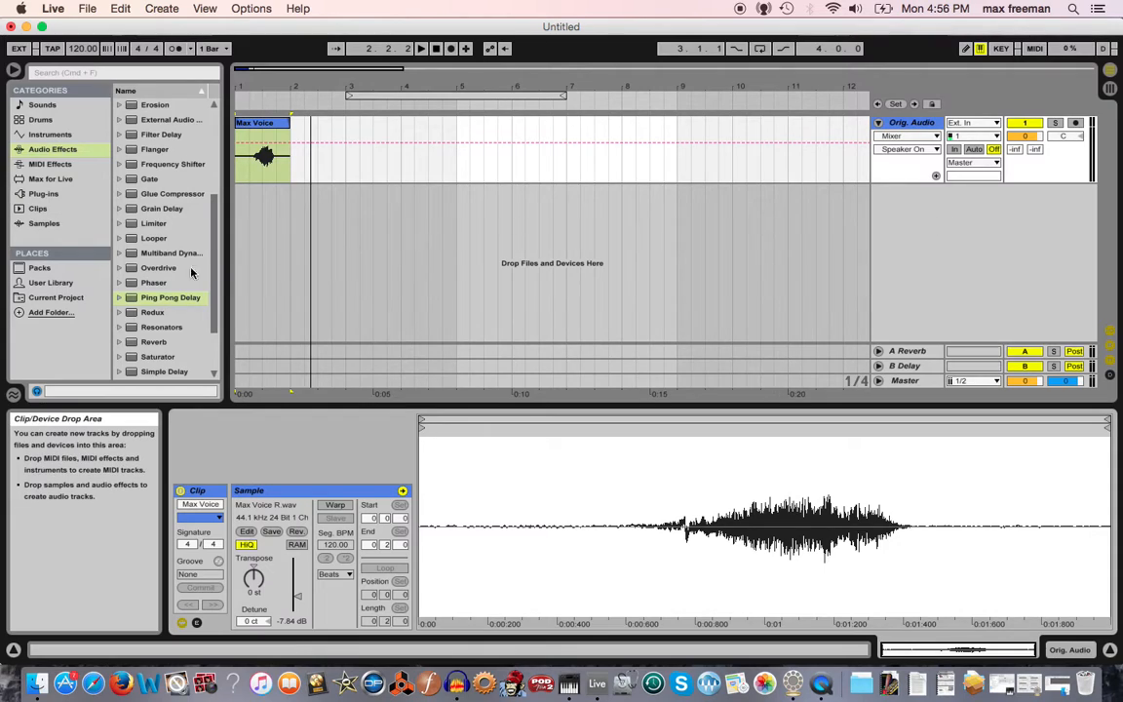
Load the Reverb effect onto the Orig. Audio track.
click(142, 298)
scroll(136, 299, down, 1)
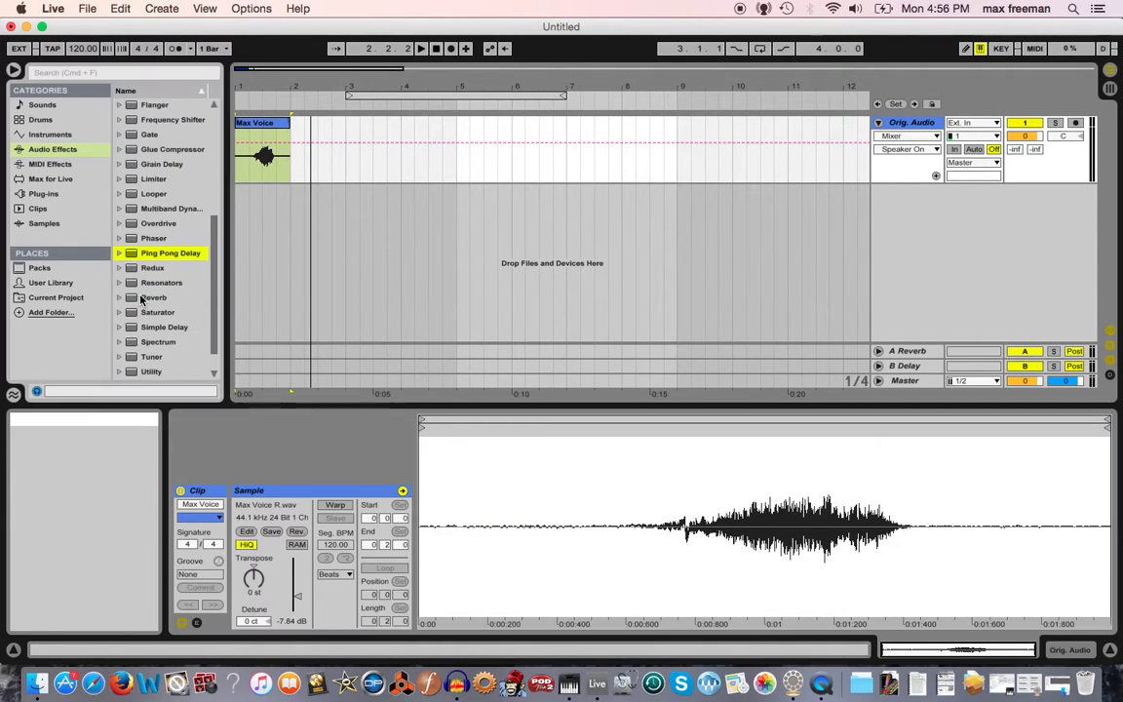
double_click(130, 298)
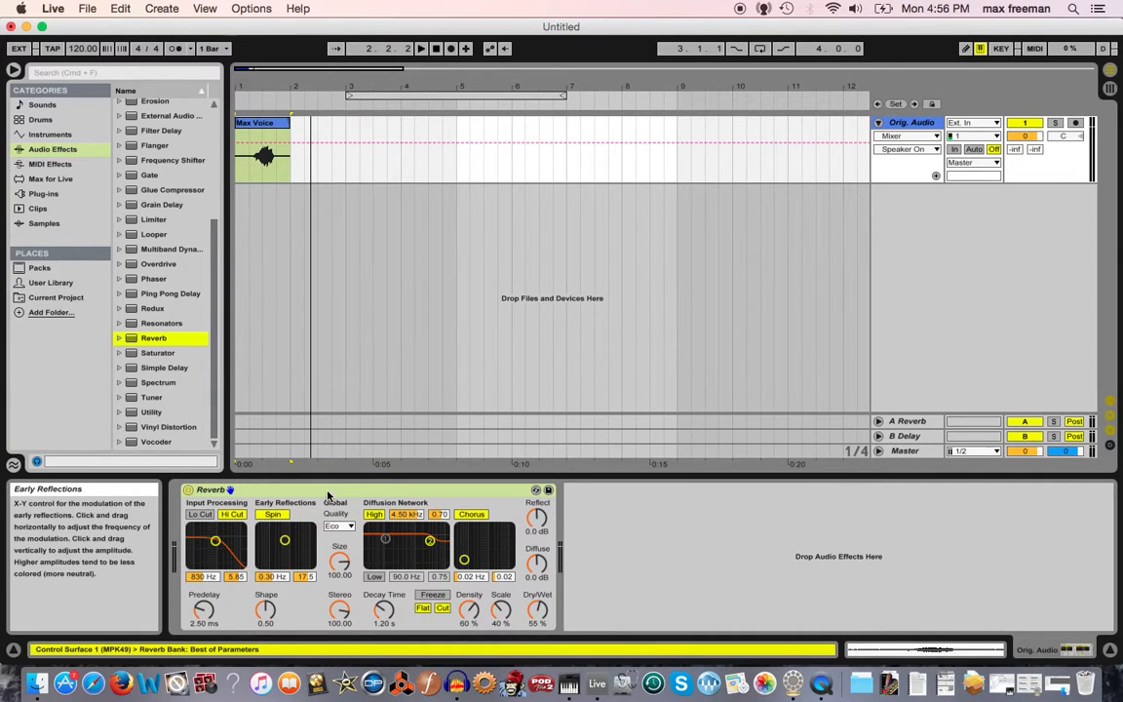
Set the Reverb's decay time to 5.45 s, size to 138.10 and dry/wet to 50%, and play it back.
drag(383, 608, 383, 550)
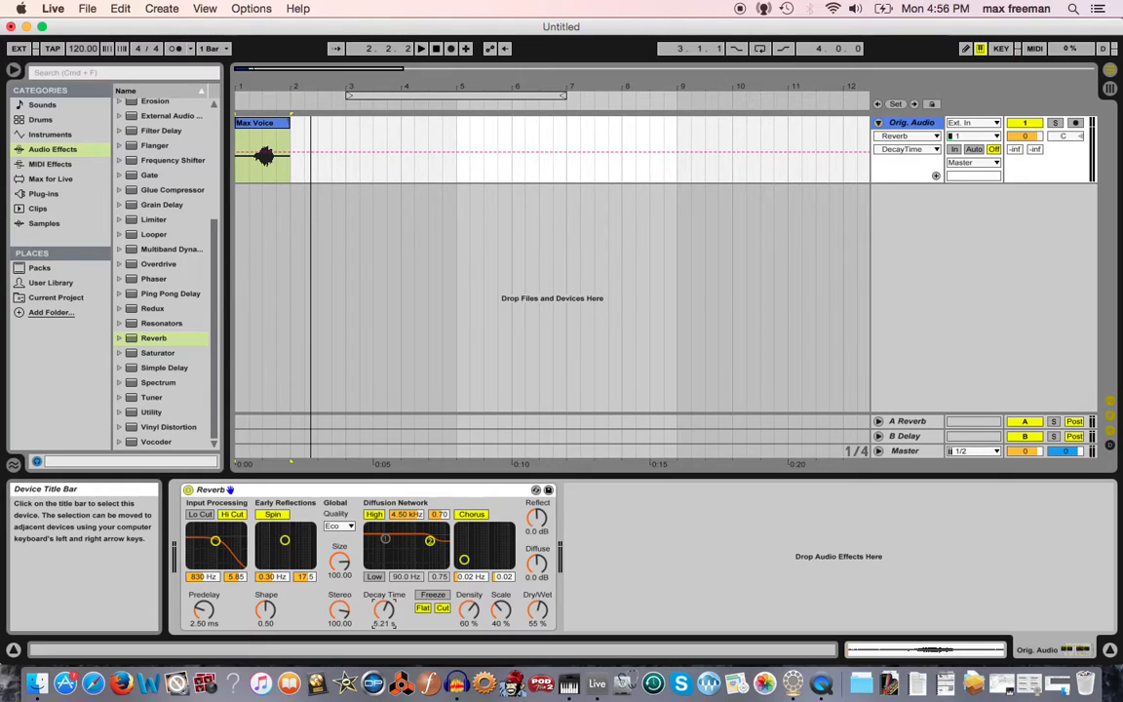
drag(347, 559, 347, 546)
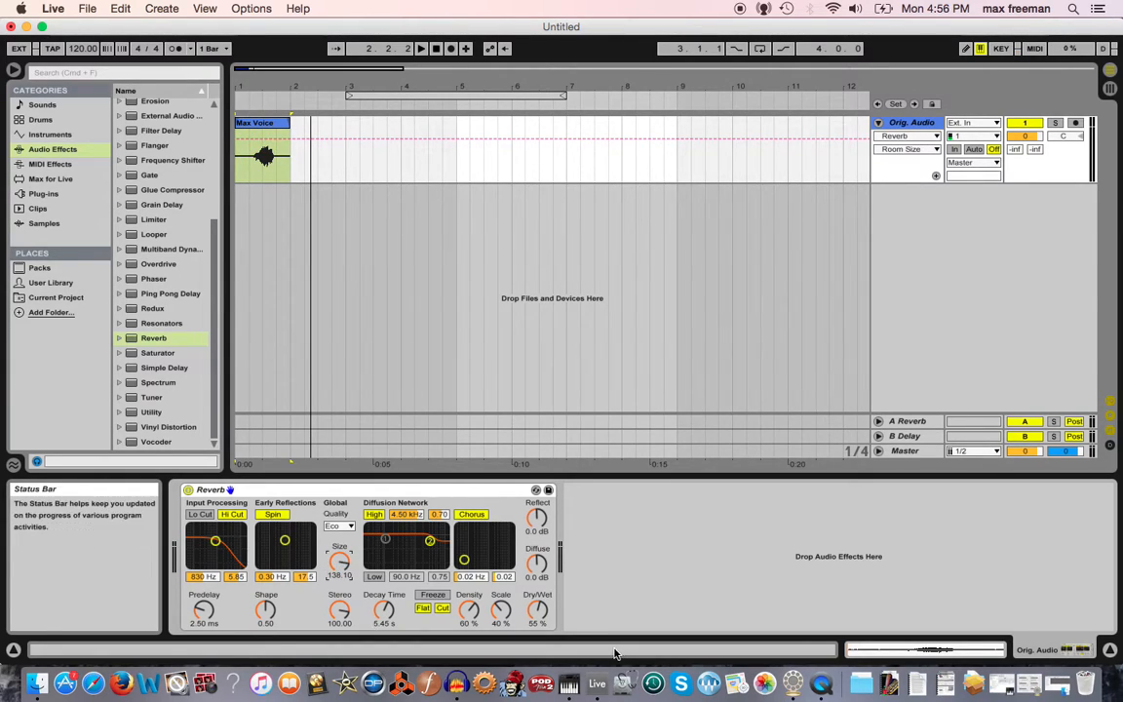
drag(537, 610, 537, 615)
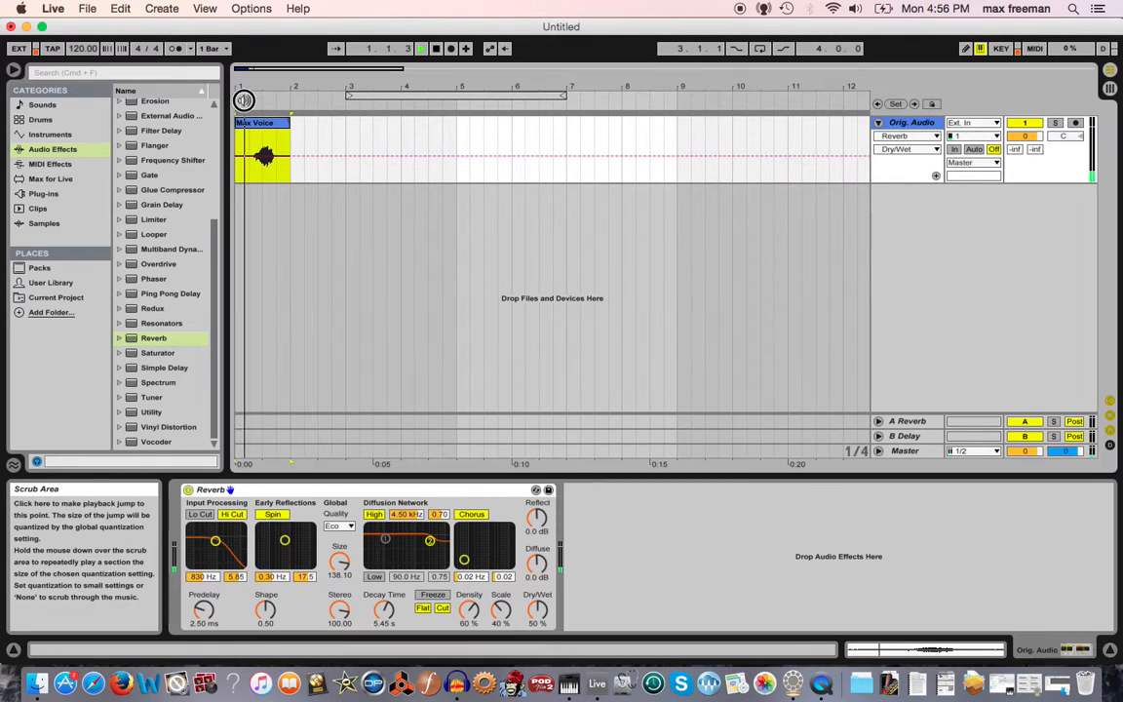
key(space)
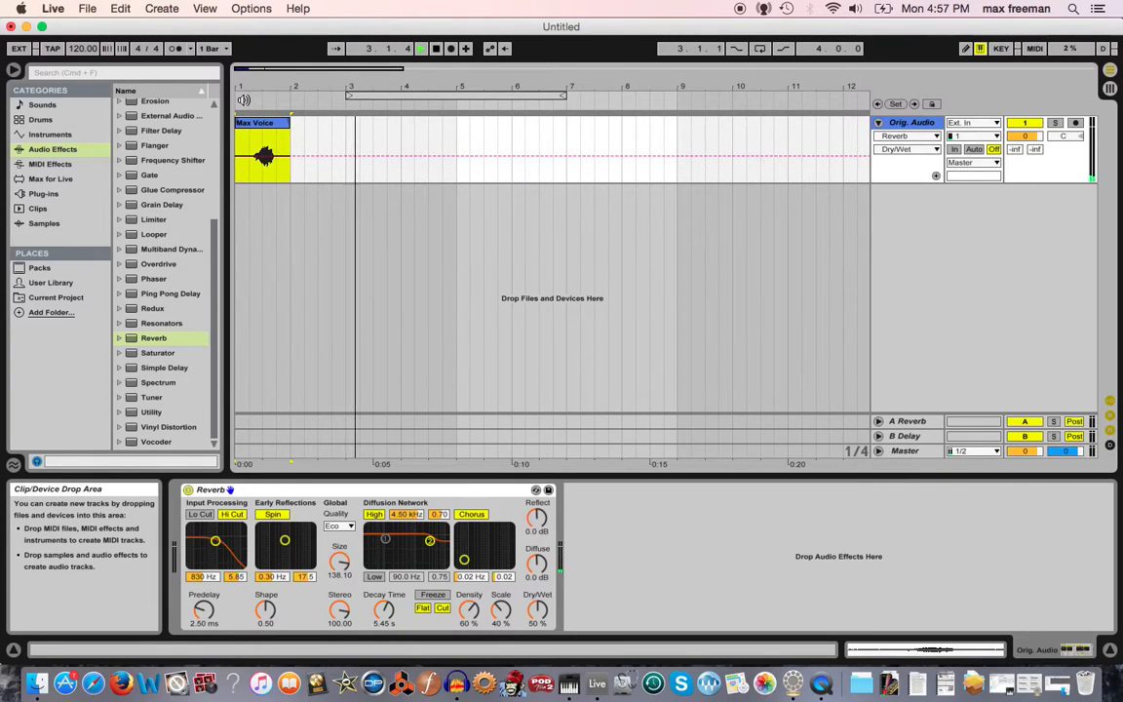
key(space)
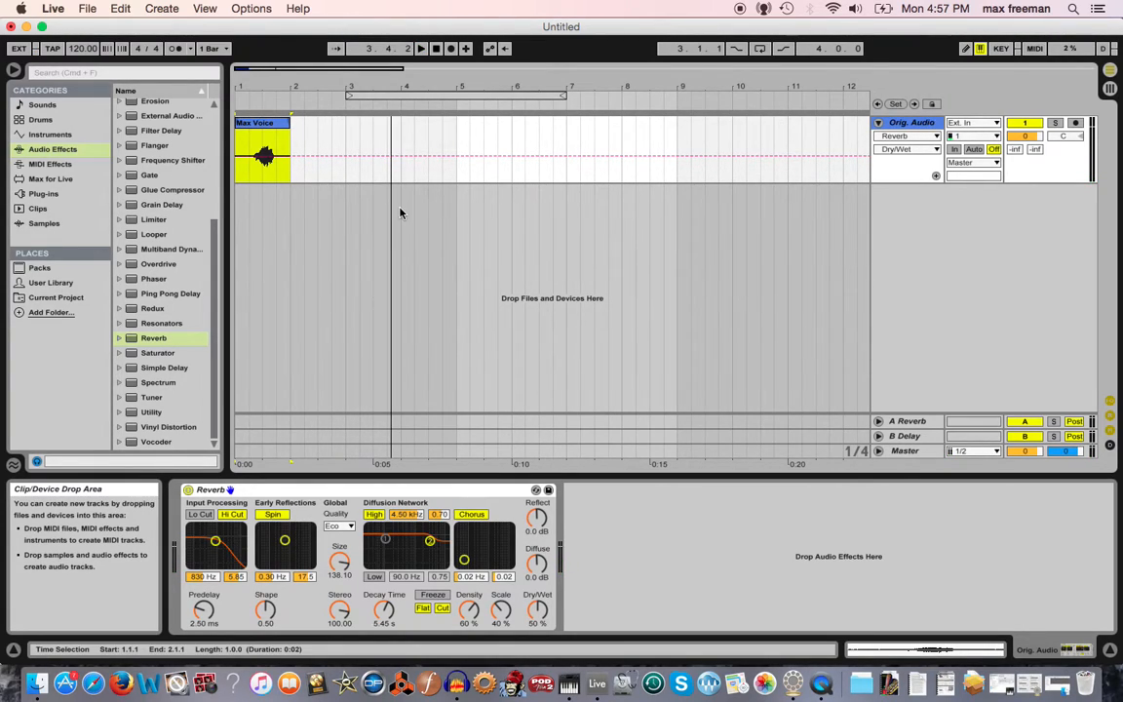
Insert a new audio track and set its input to Orig. Audio.
right_click(894, 213)
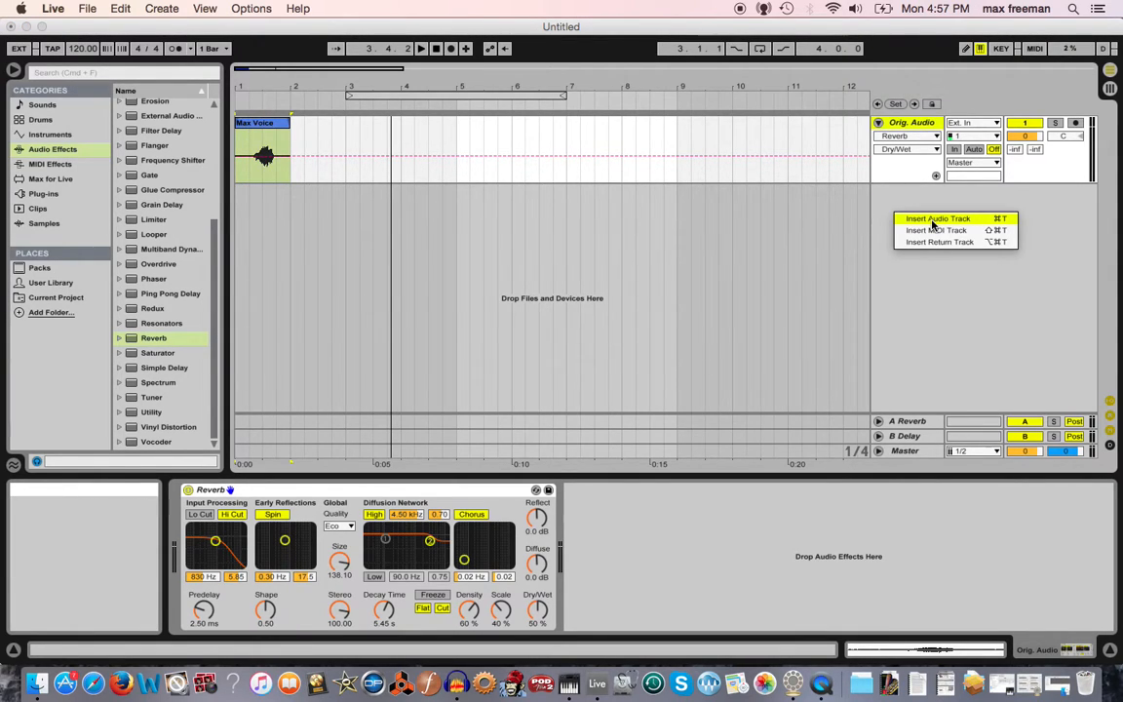
click(932, 220)
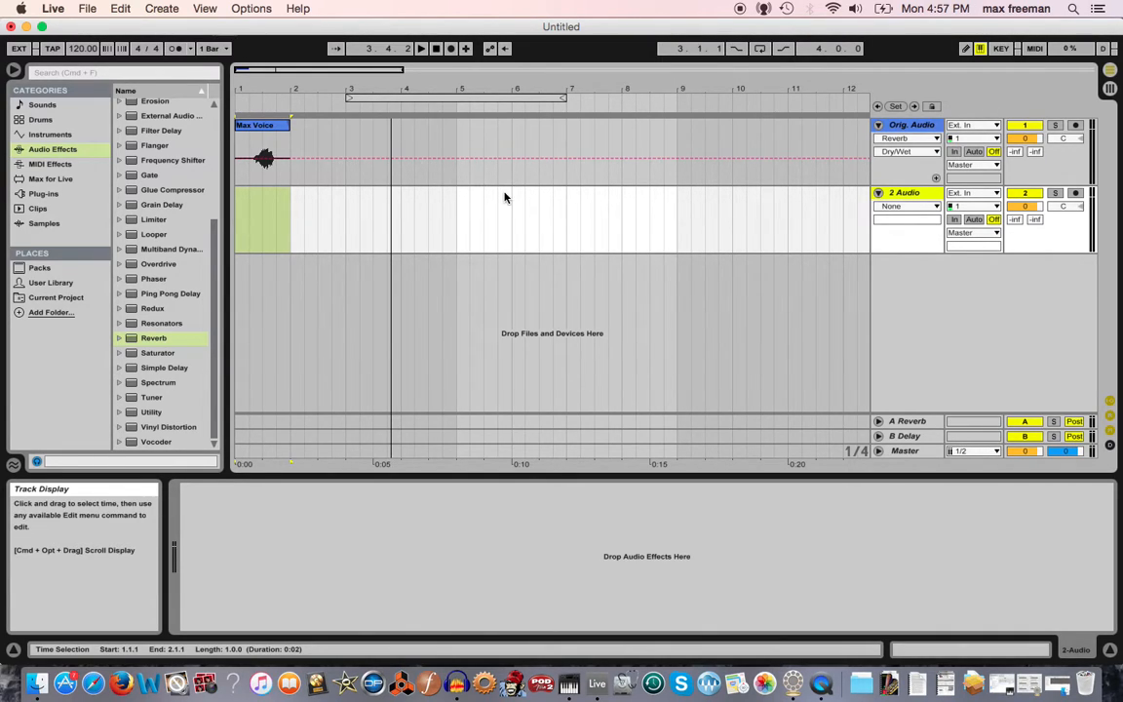
click(995, 193)
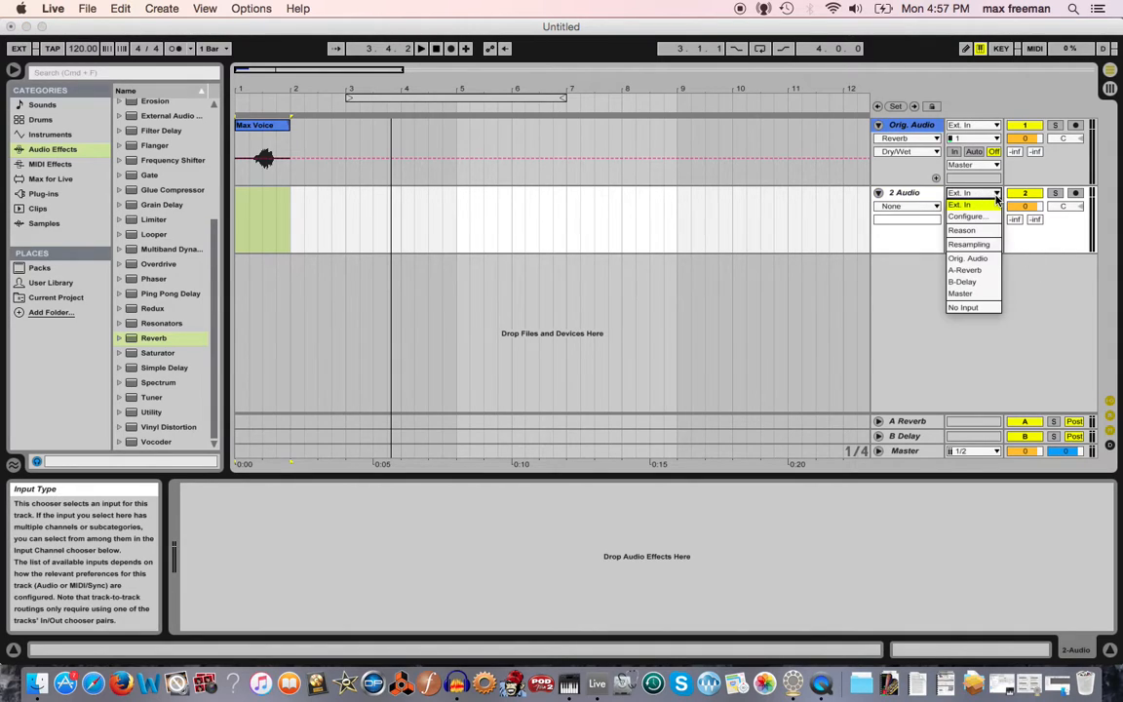
click(978, 260)
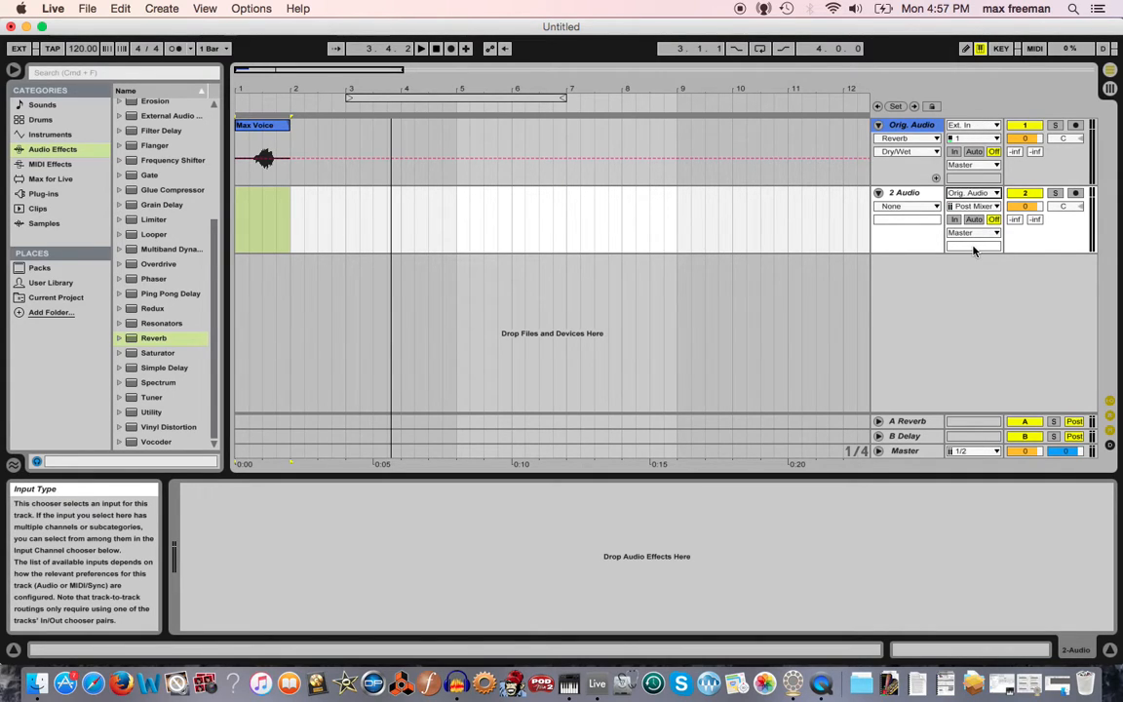
Arm the new 2 Audio track and record the Orig. Audio output into it from the song start.
click(240, 224)
click(237, 227)
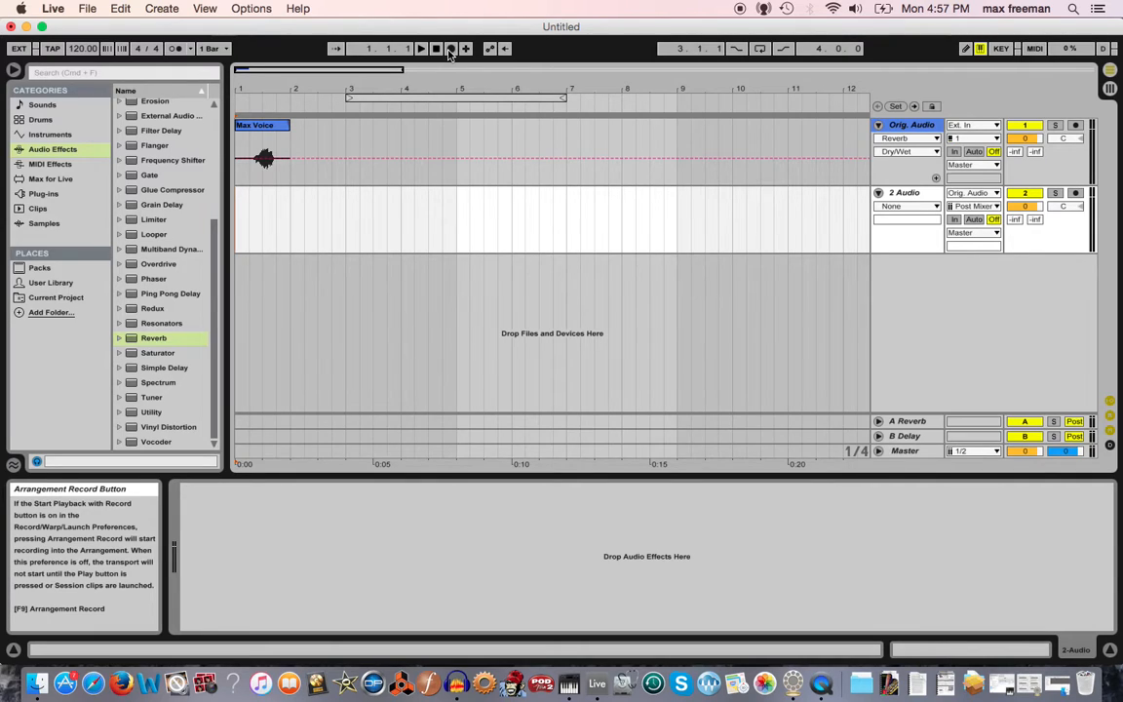
click(1076, 194)
click(449, 49)
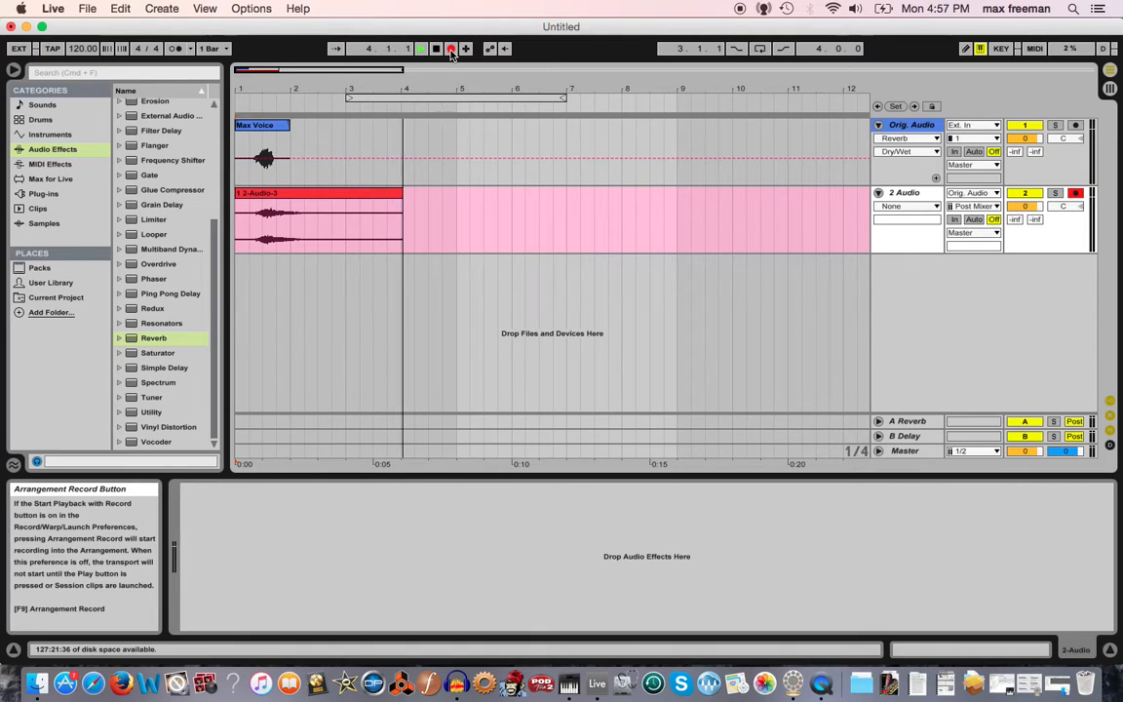
key(space)
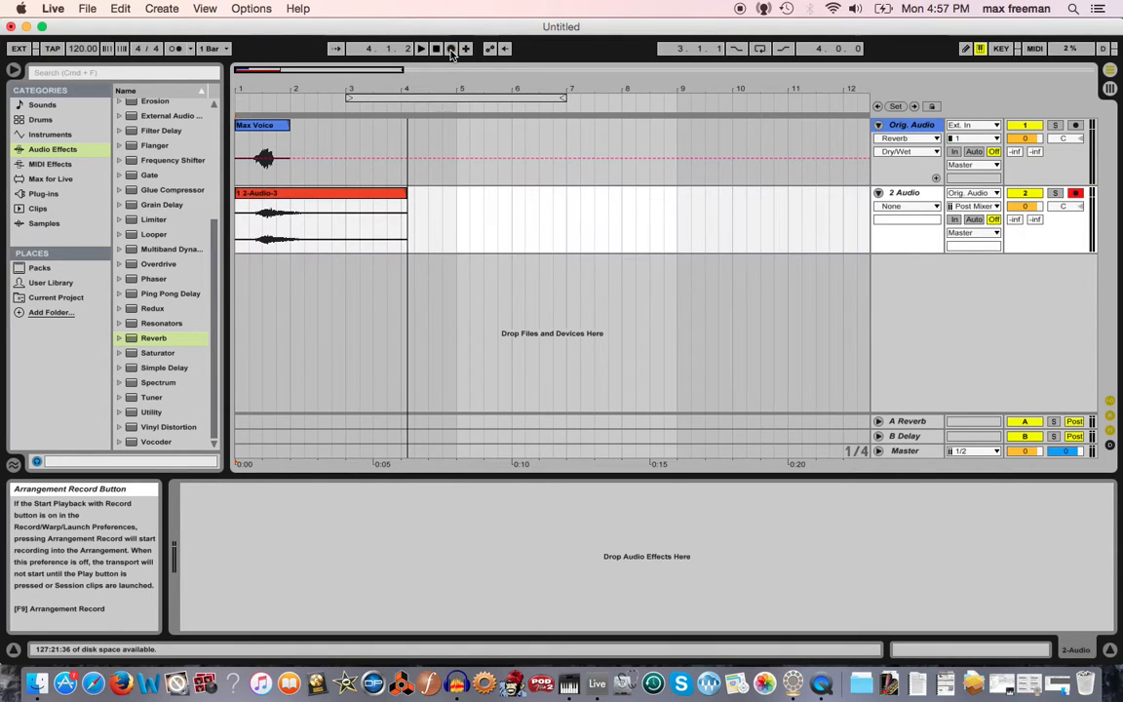
Deactivate and collapse the Orig. Audio track.
click(1036, 128)
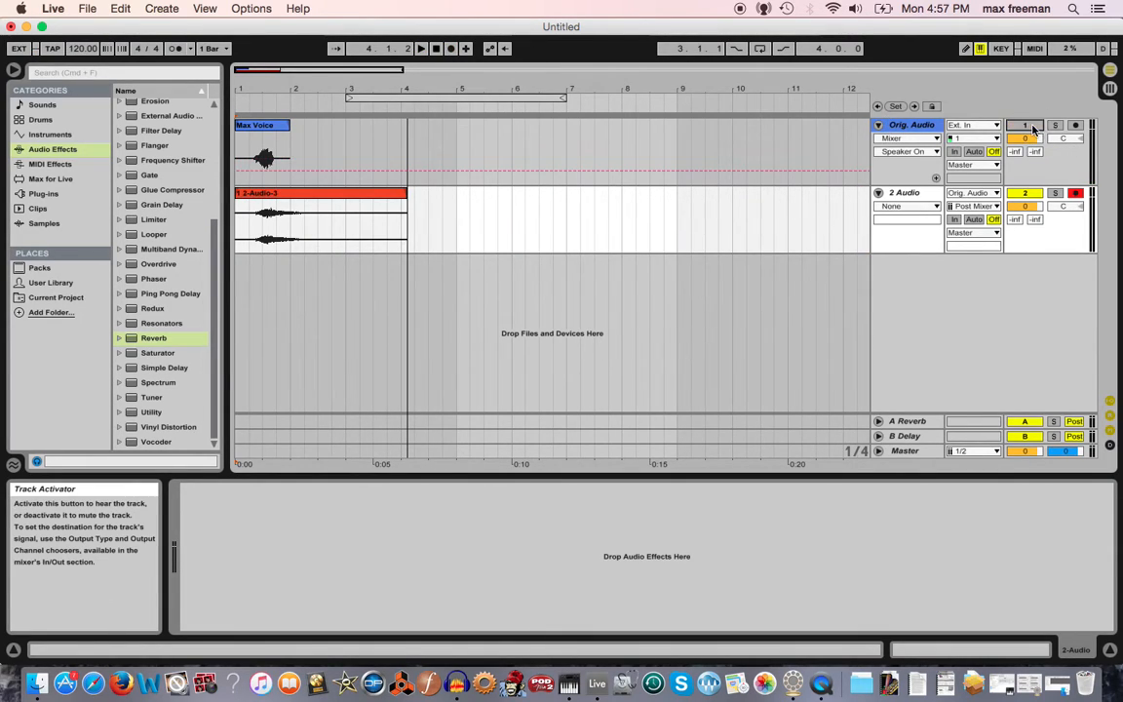
click(879, 126)
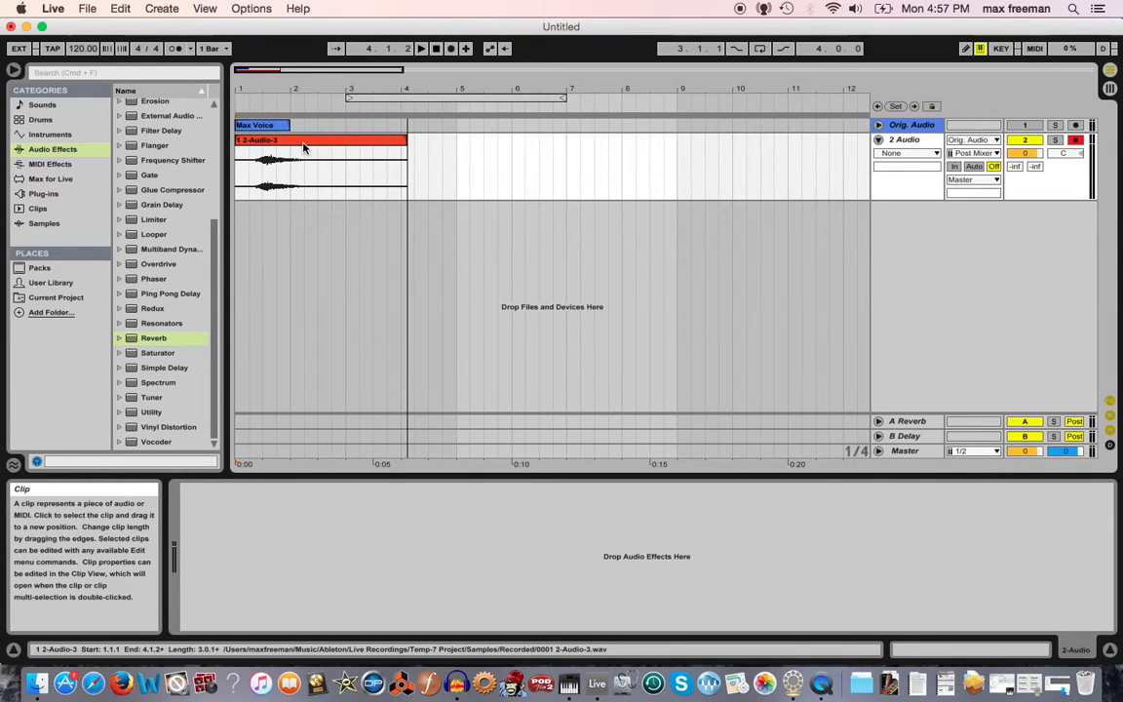
Add a Ping Pong Delay to the 2 Audio track.
click(303, 147)
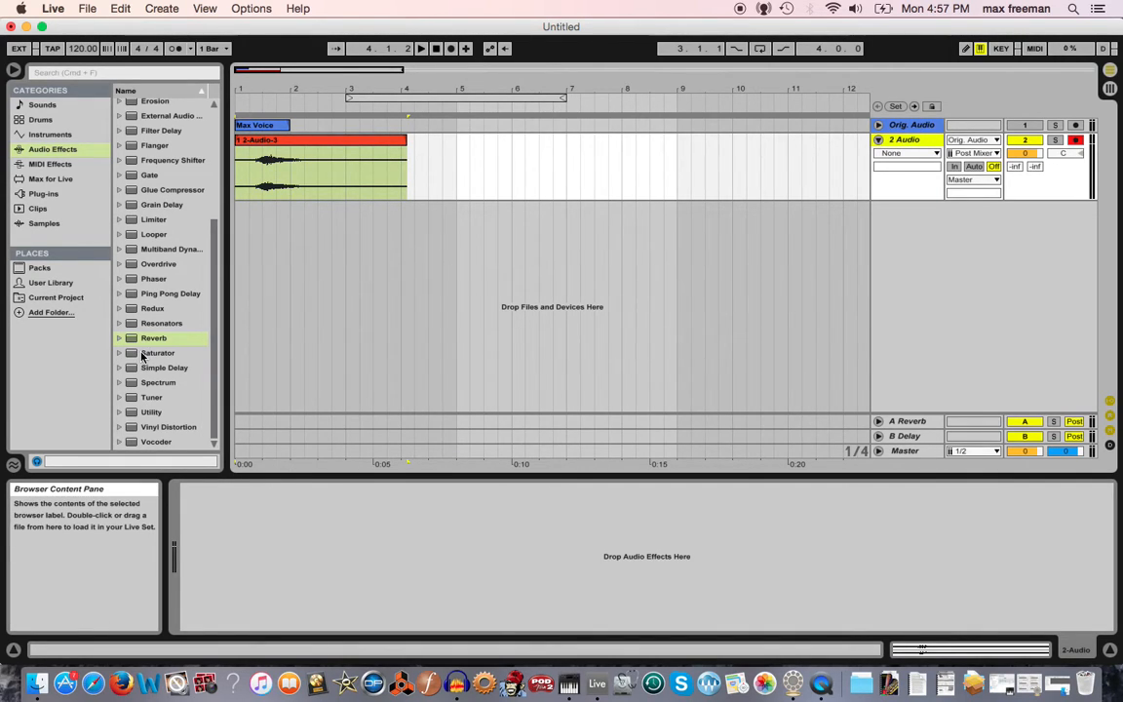
scroll(131, 276, up, 2)
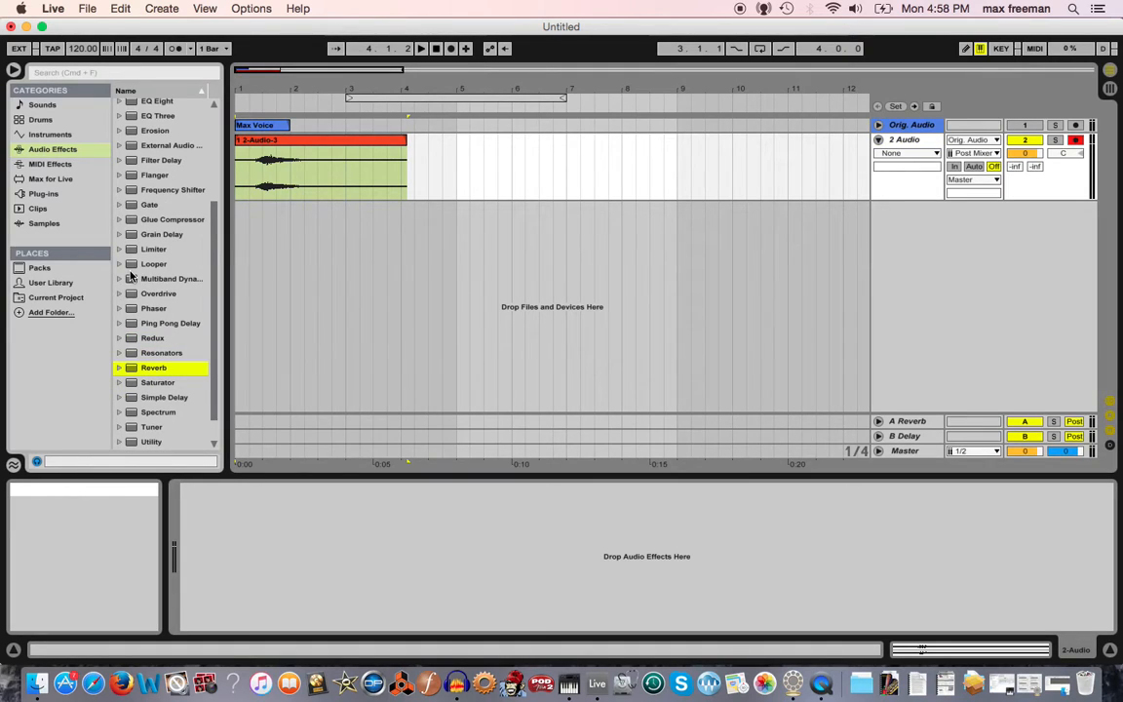
double_click(134, 325)
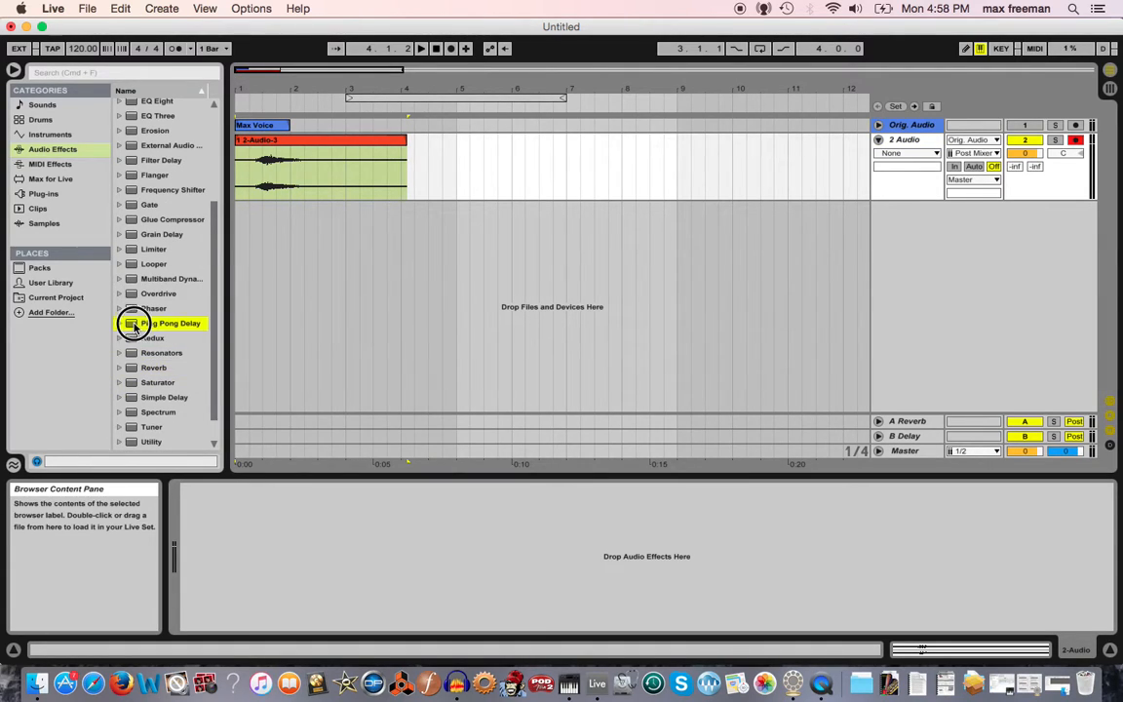
Set the Ping Pong Delay beat division to 4, feedback to 36% and dry/wet to 40%.
click(253, 556)
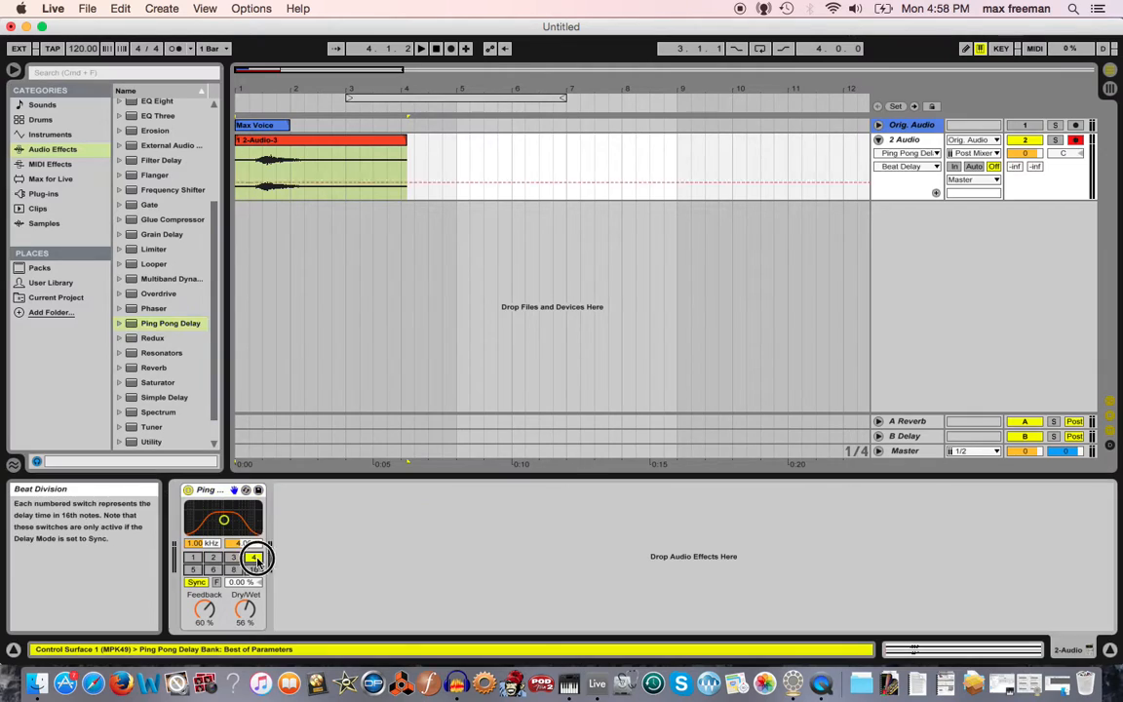
click(205, 609)
drag(205, 610, 245, 607)
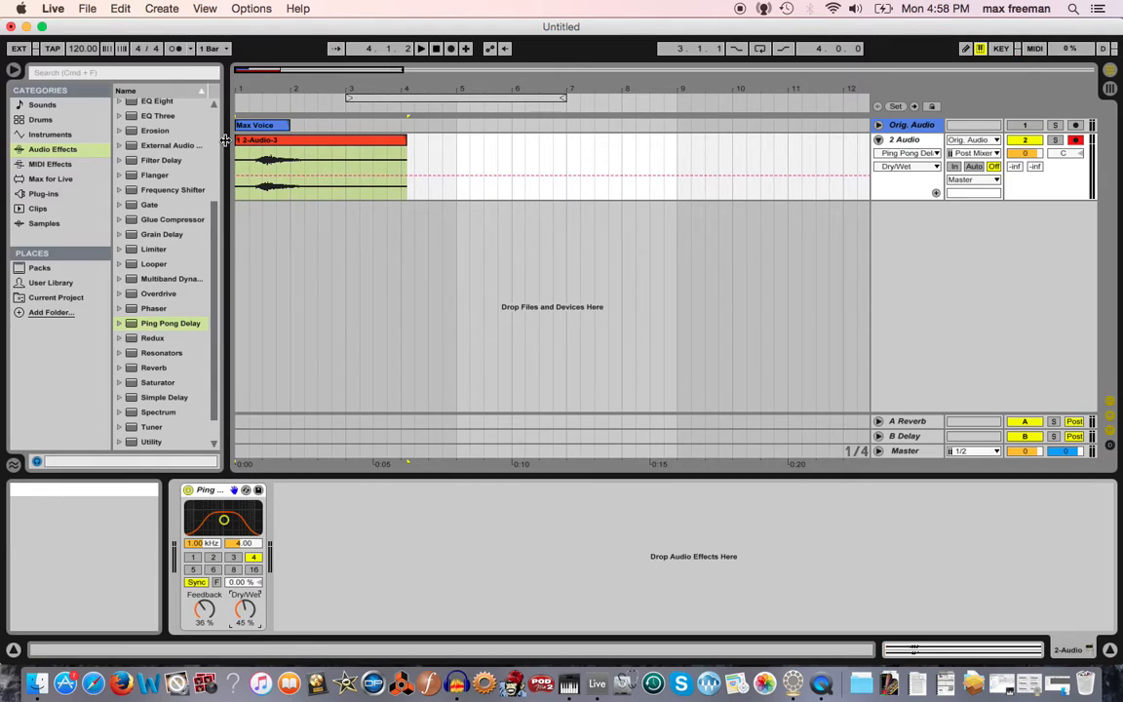
click(250, 101)
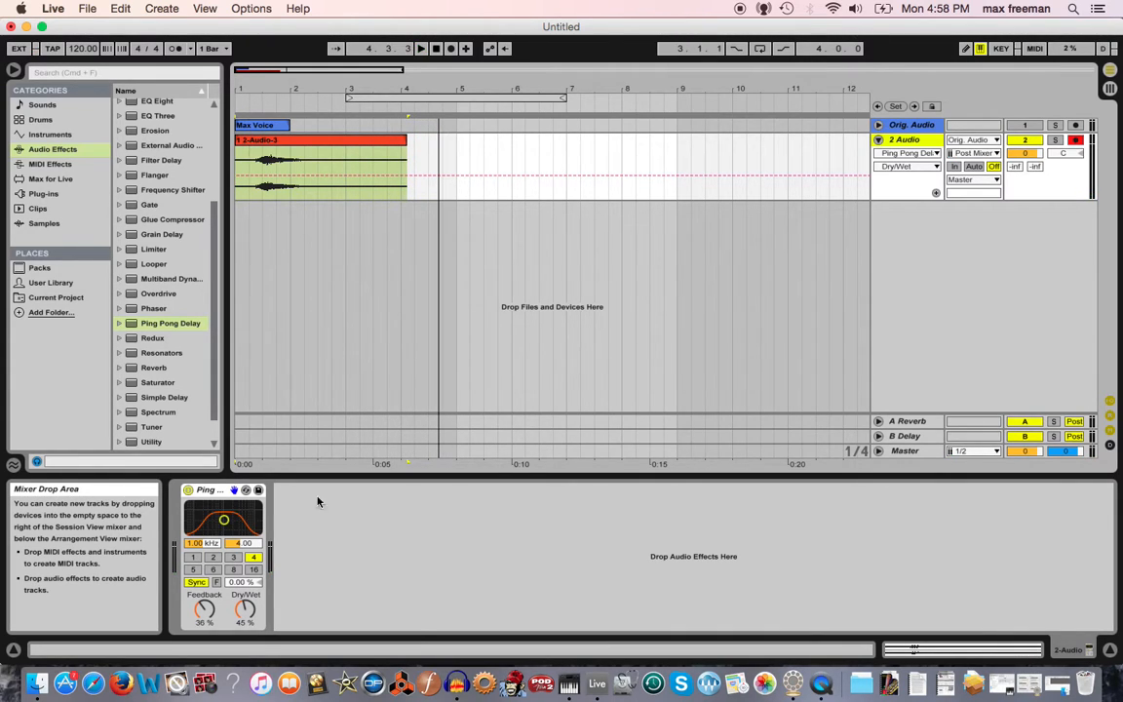
drag(244, 609, 245, 617)
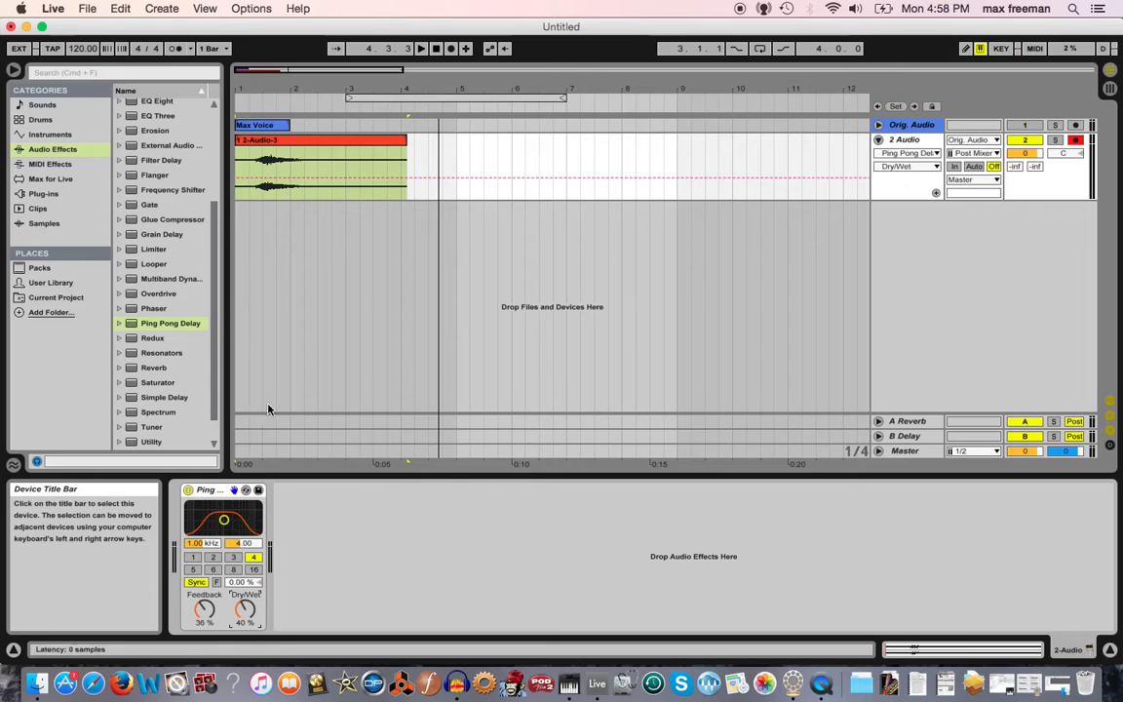
Insert another audio track and set its input to 2-Audio.
right_click(913, 235)
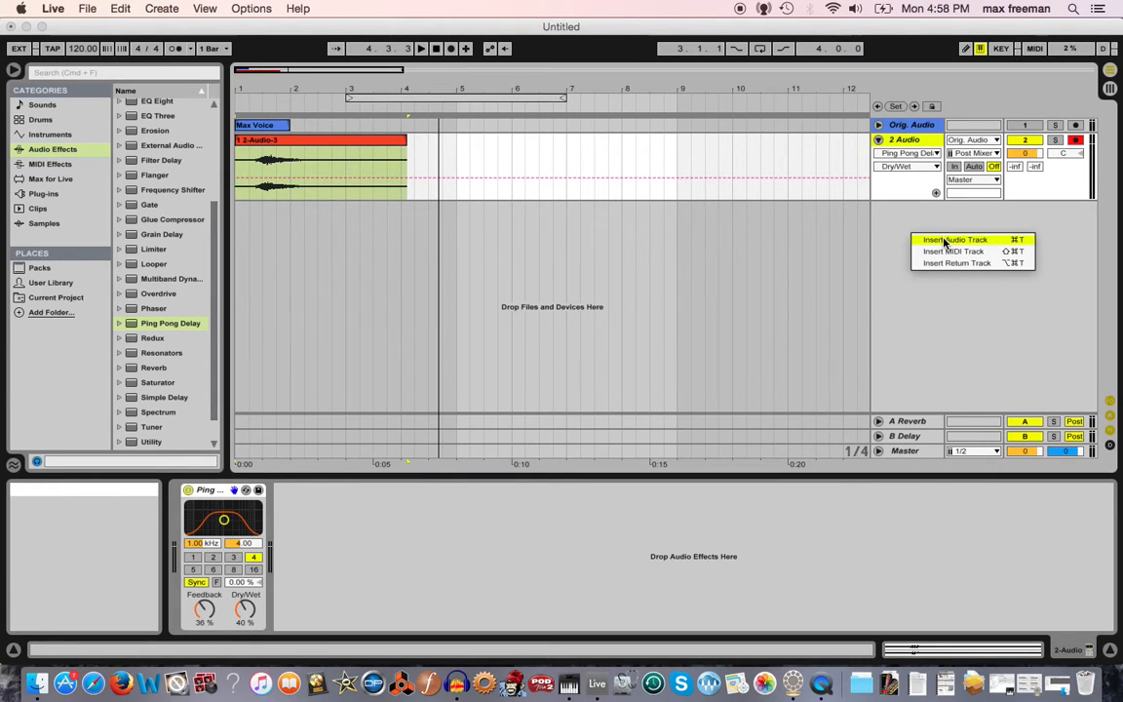
click(950, 240)
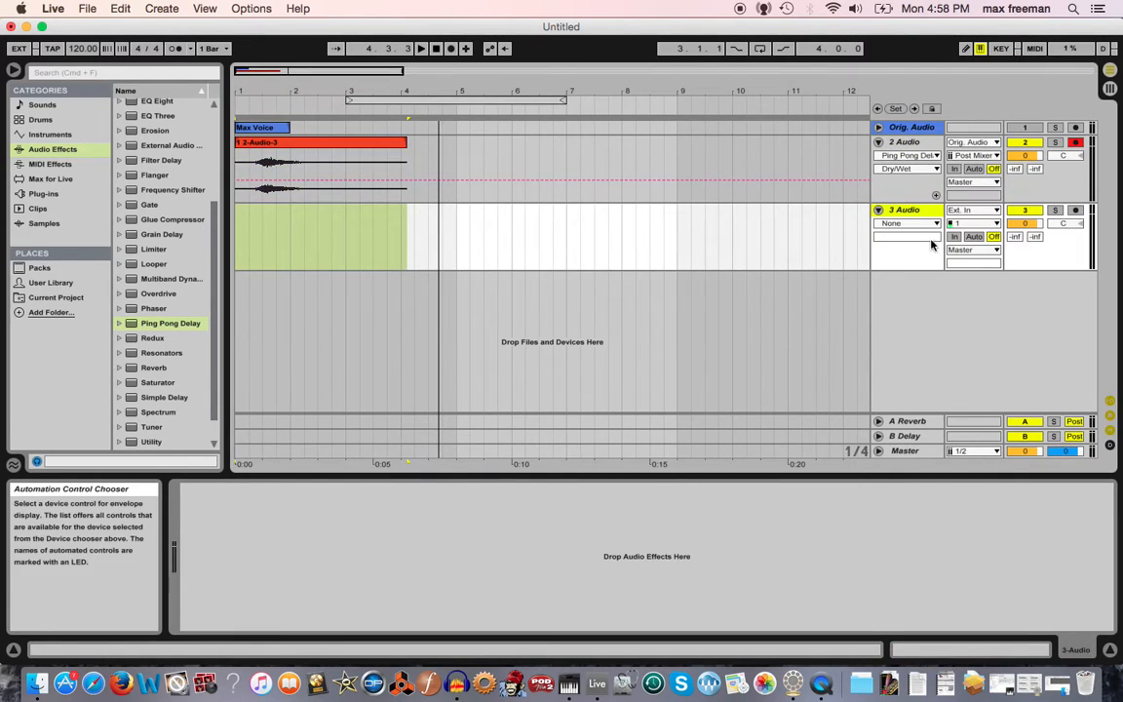
click(983, 217)
click(979, 290)
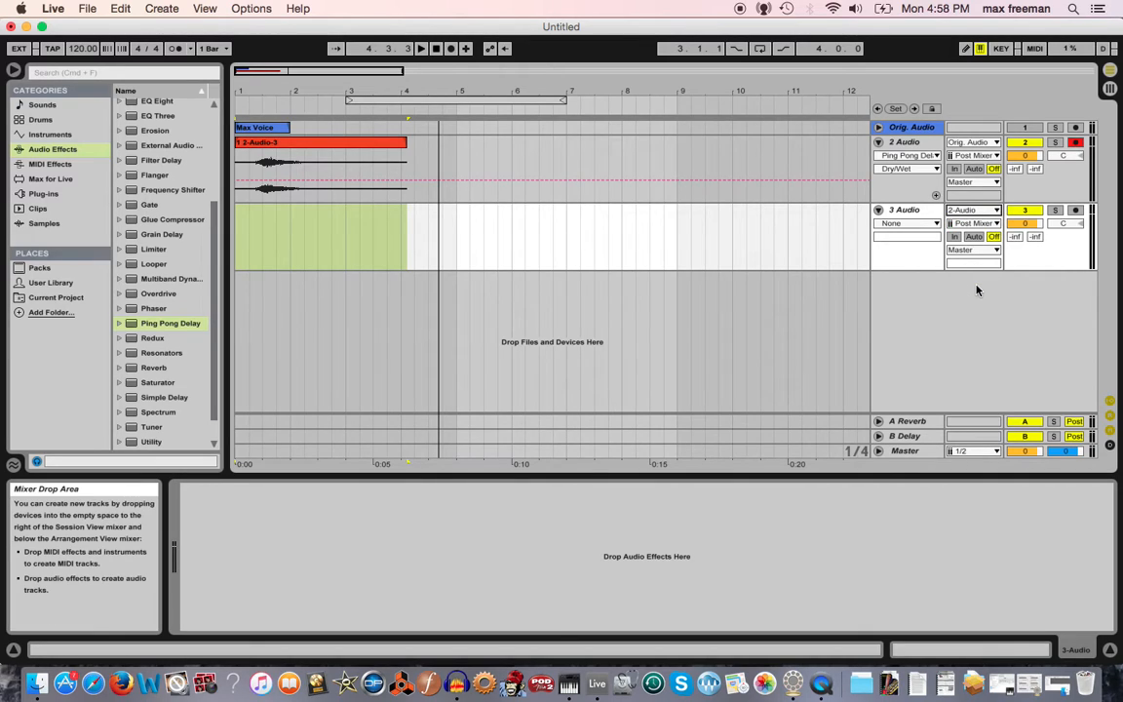
Arm the 3 Audio track and record the 2 Audio output into it from the song start.
click(235, 245)
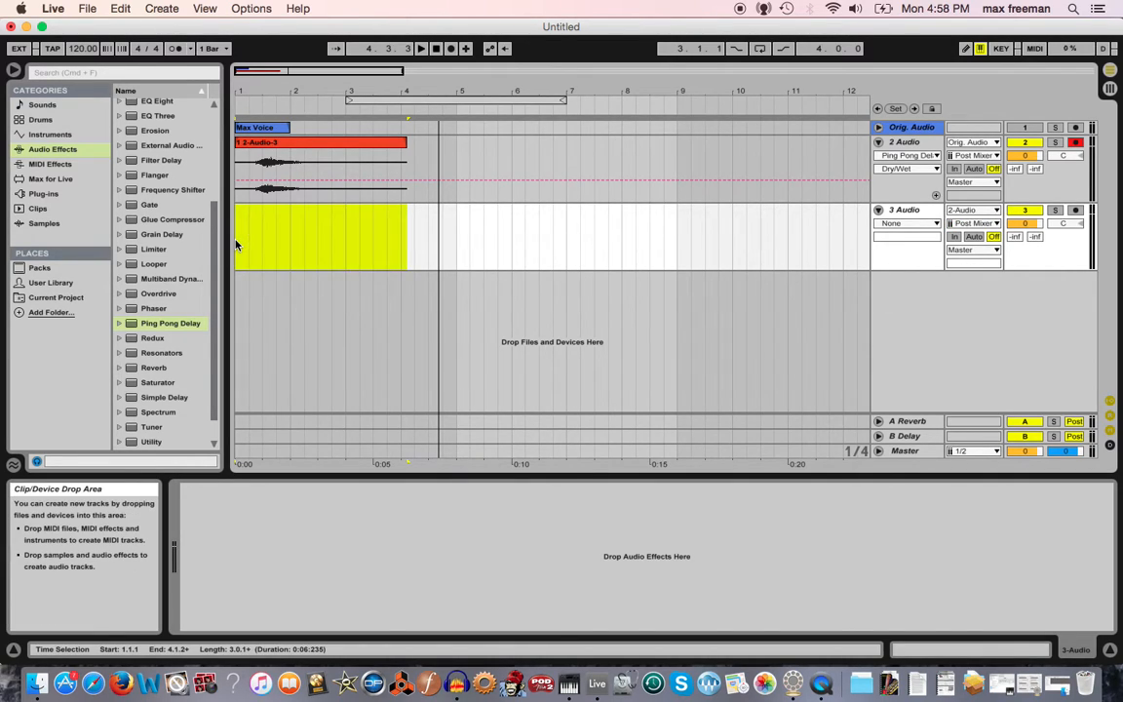
click(1075, 210)
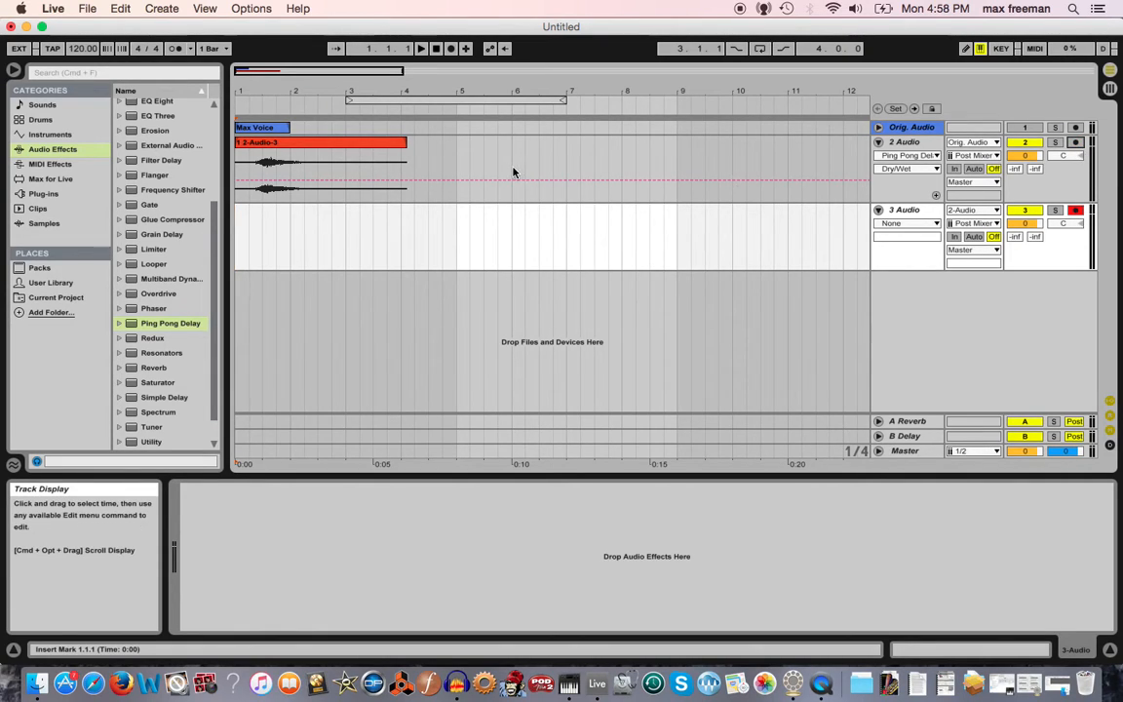
click(450, 48)
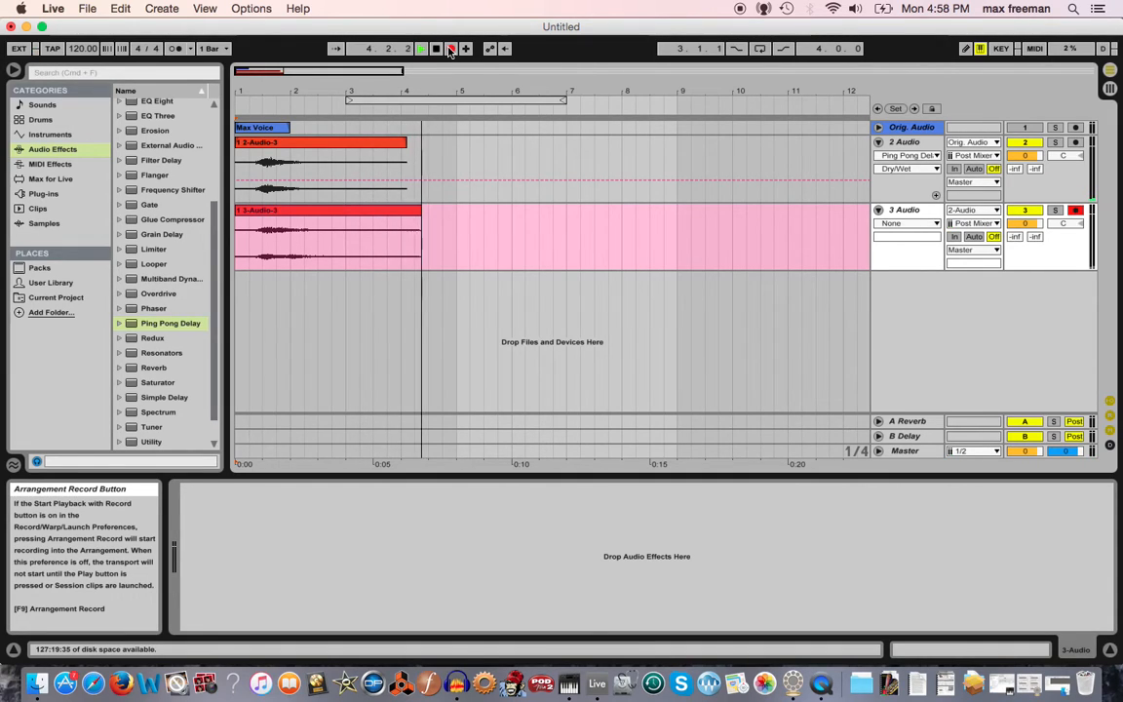
key(space)
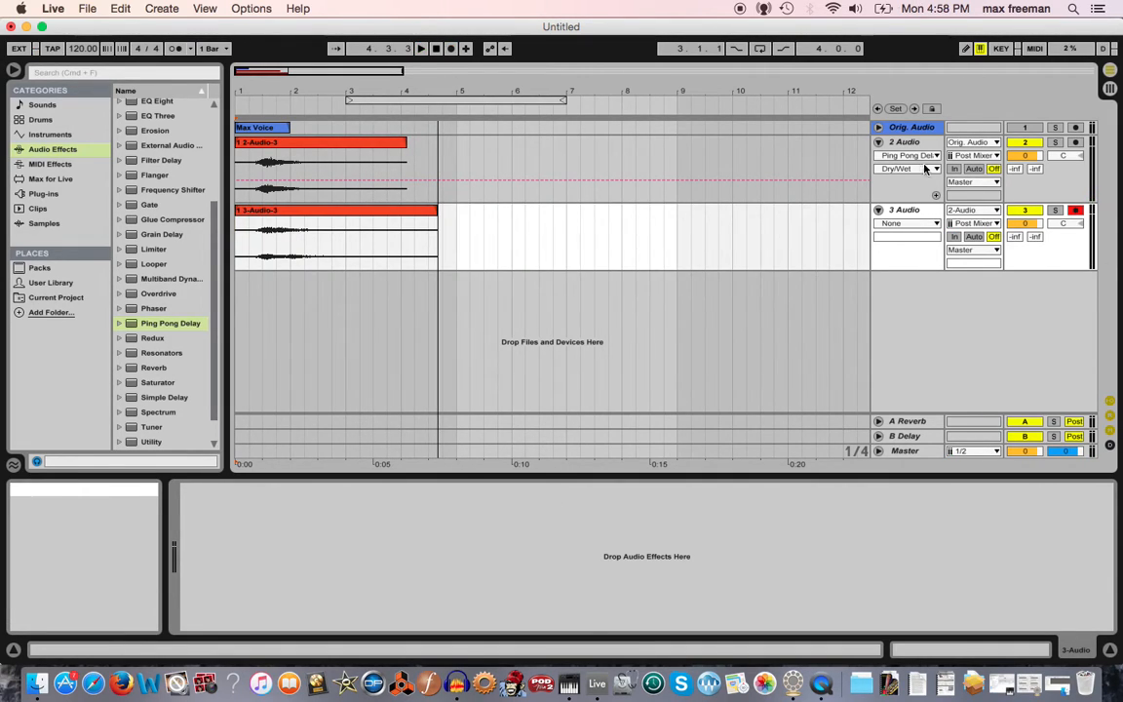
Collapse the 2 Audio track, open the new recorded clip, turn off Warp and reverse its sample.
click(878, 142)
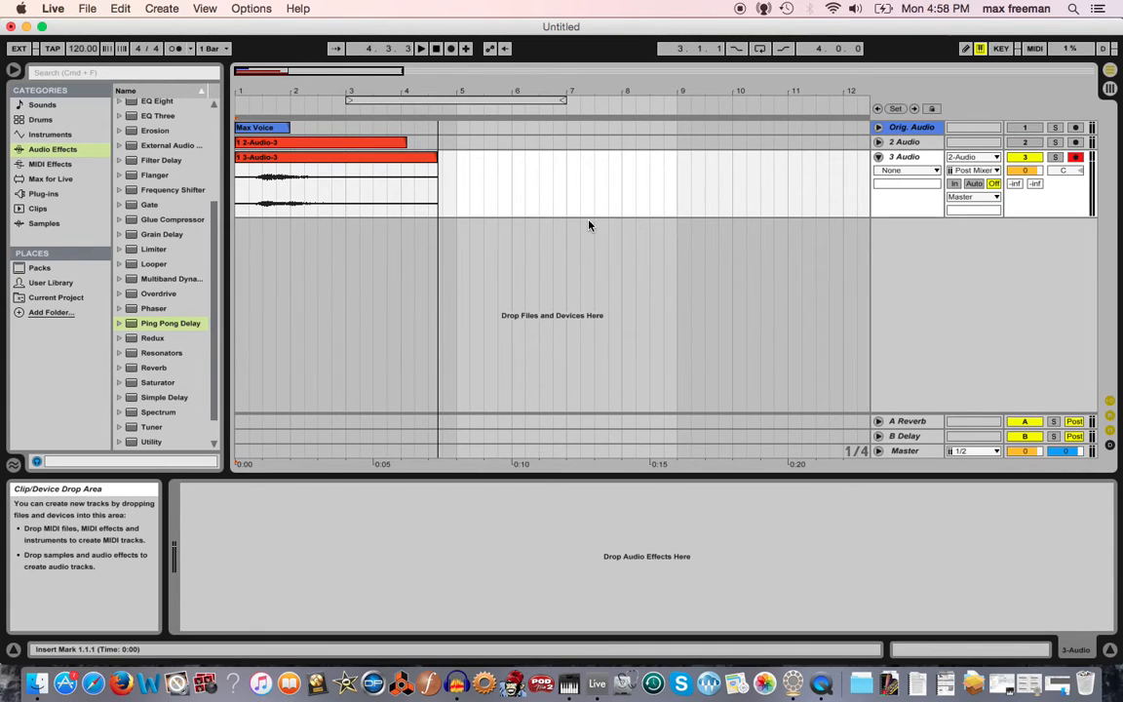
double_click(293, 176)
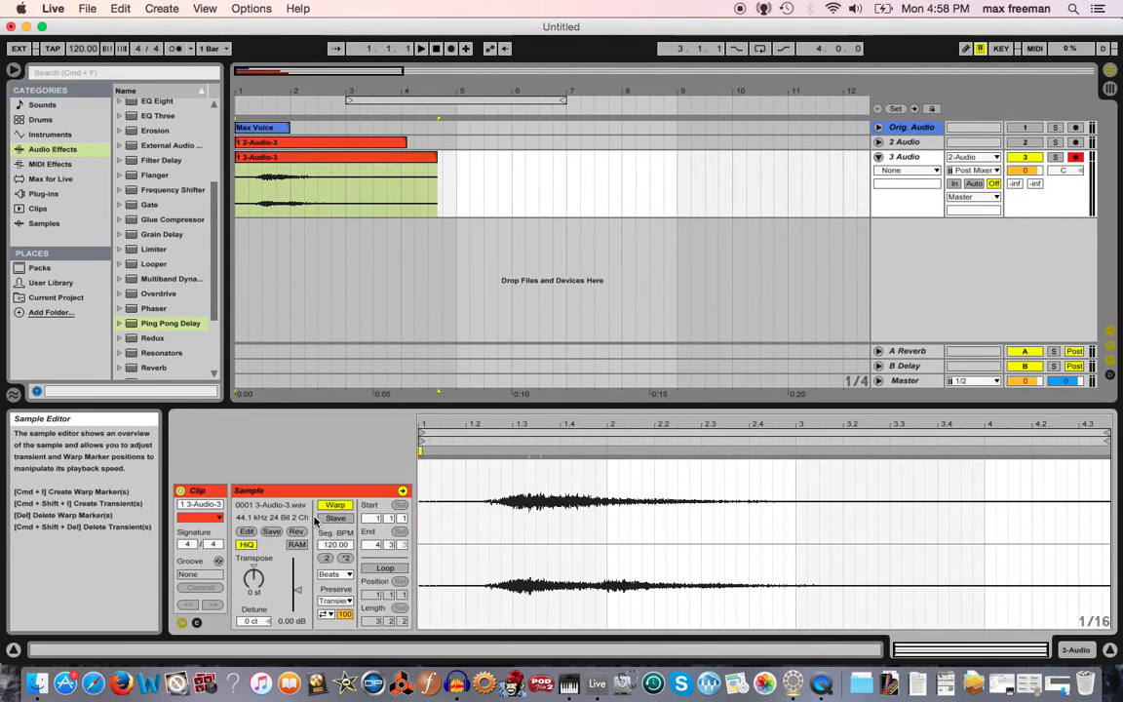
click(334, 505)
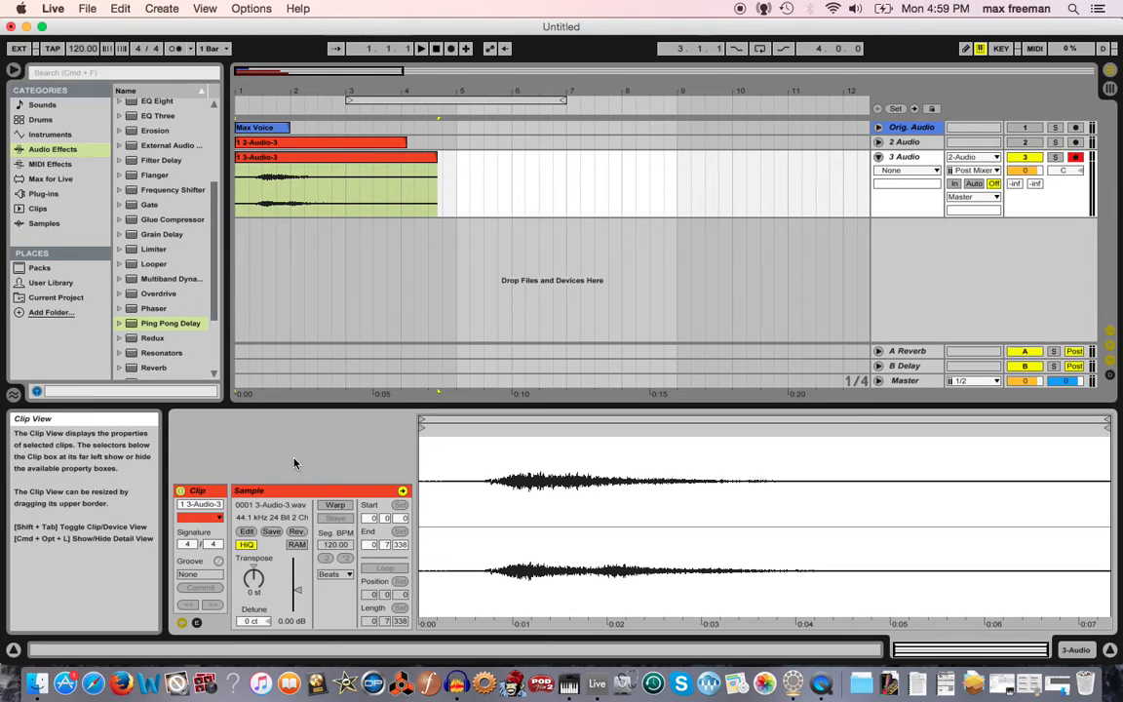
click(297, 532)
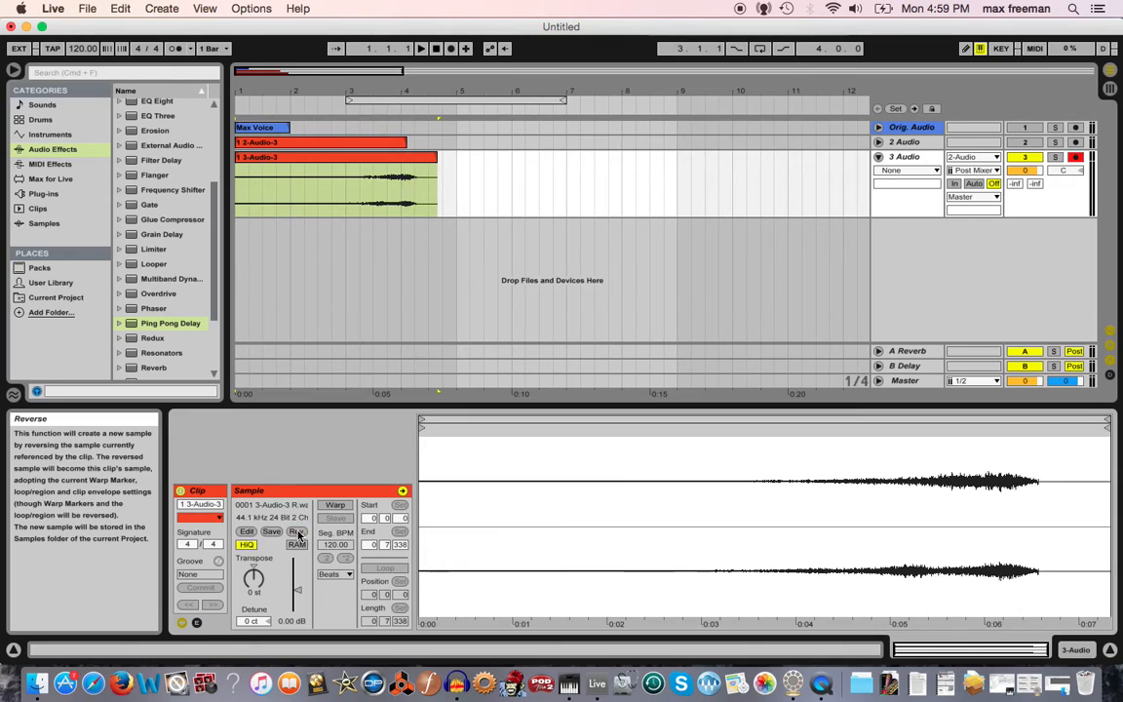
Play the reversed recording back from the start.
click(236, 105)
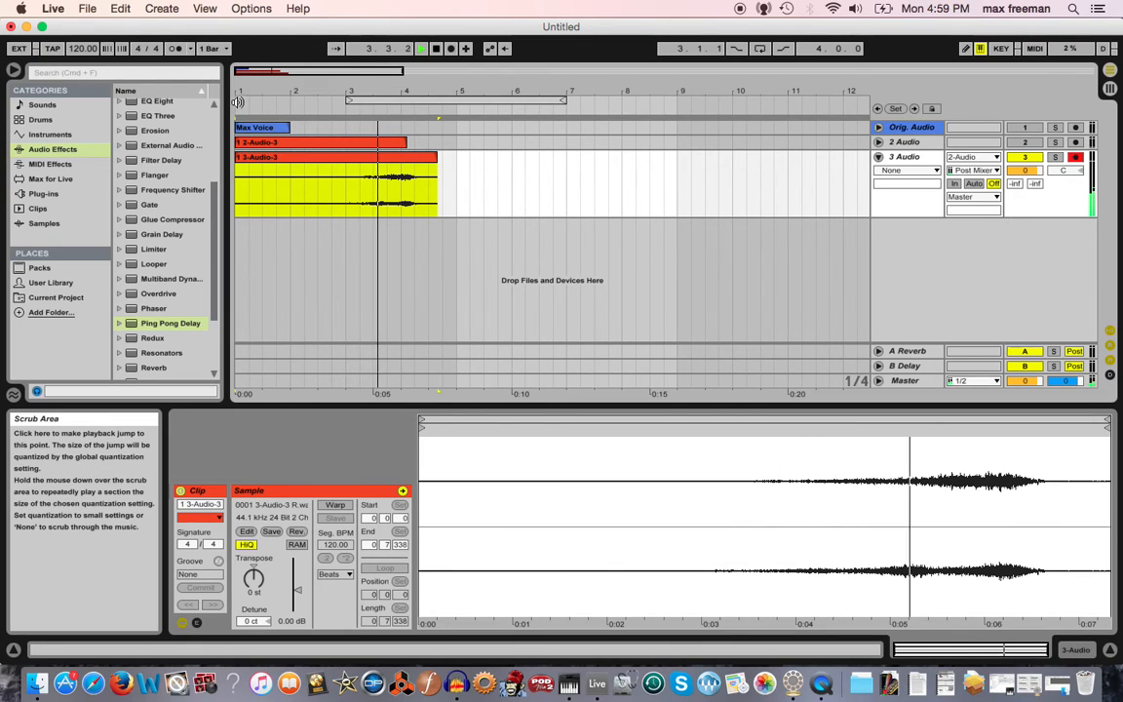
key(space)
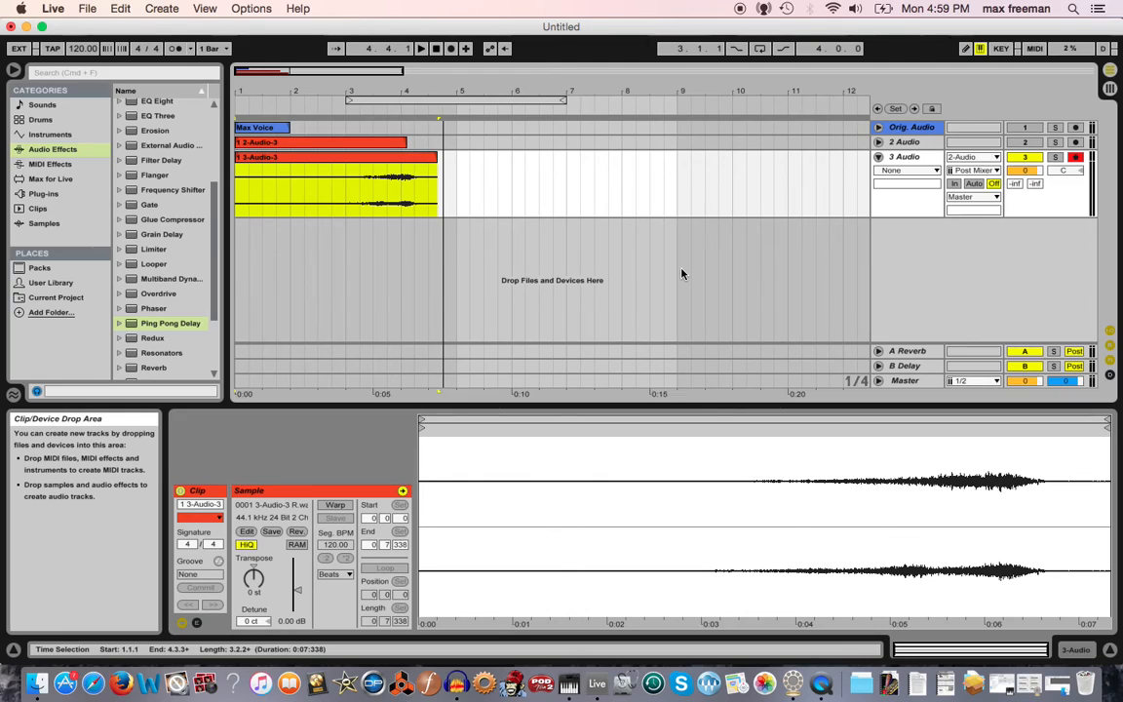